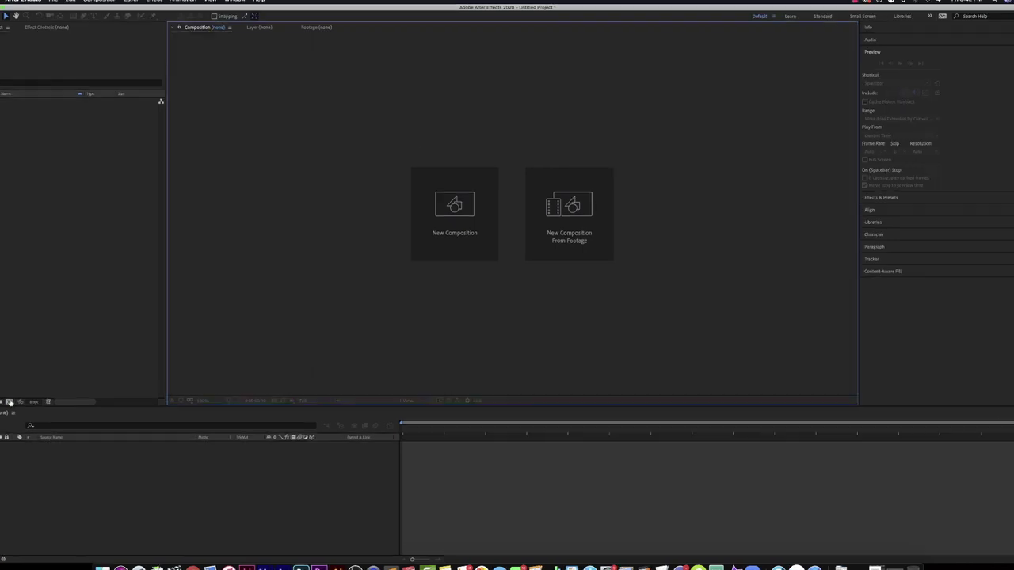
# Create a new composition named 'Golf Ball' at HDTV 1080, 1920×1080, 29.97 fps, 10 seconds
pyautogui.click(9, 401)
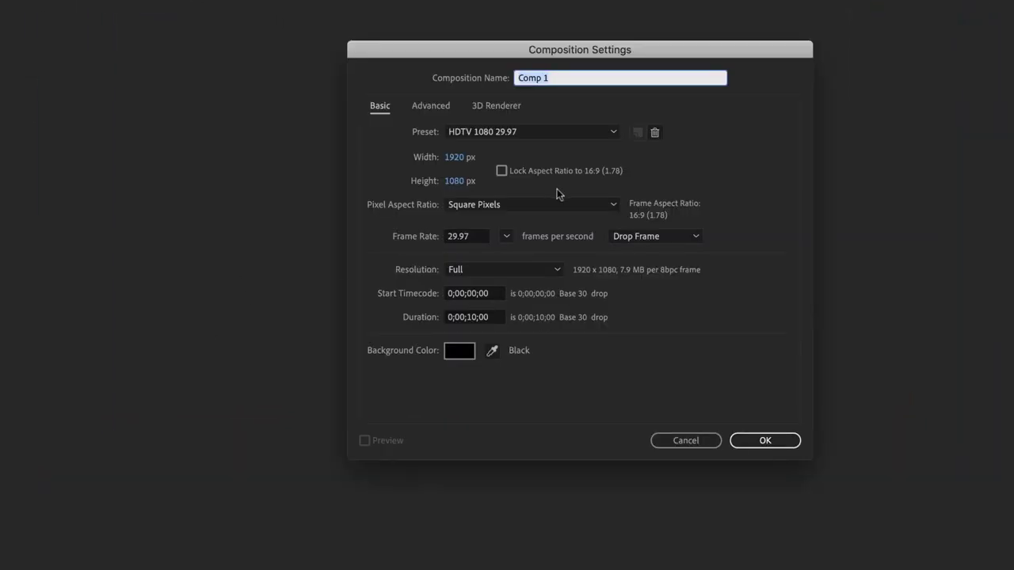
pyautogui.write('Golf Ball')
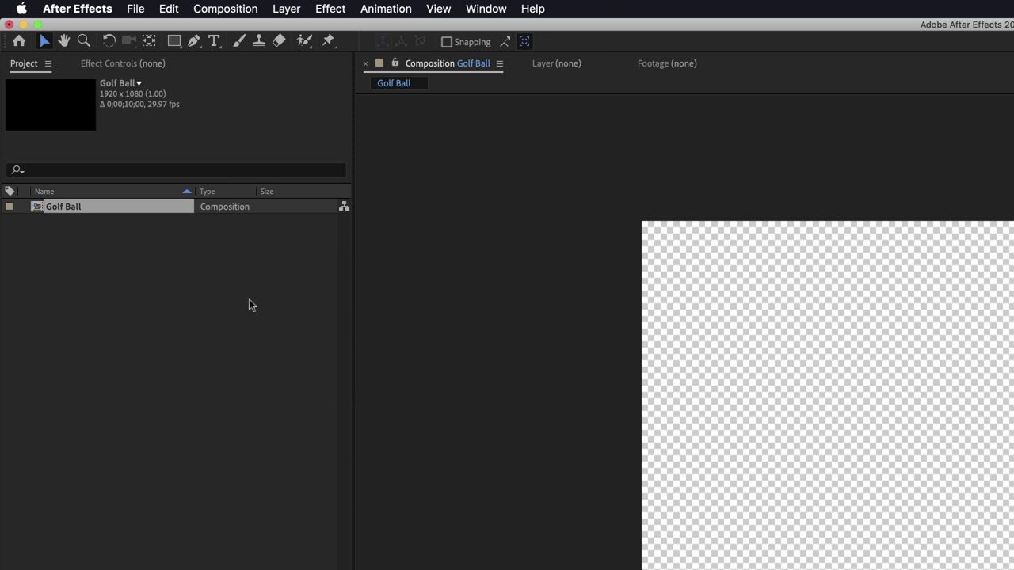
# Import golf-texture-logo.jpg and drag it into the Golf Ball timeline as a layer
pyautogui.doubleClick(91, 243)
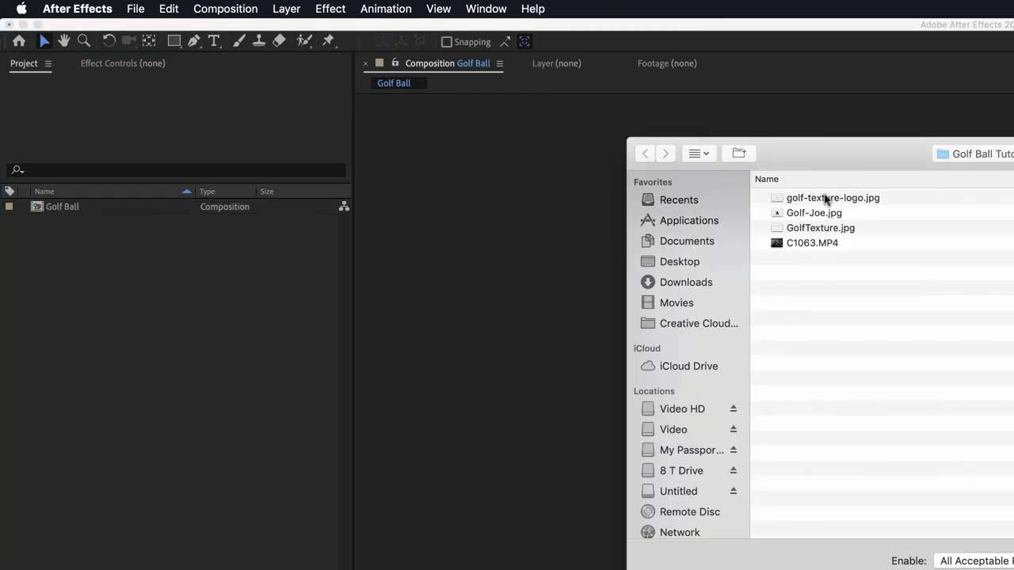
pyautogui.click(828, 199)
pyautogui.press('Return')
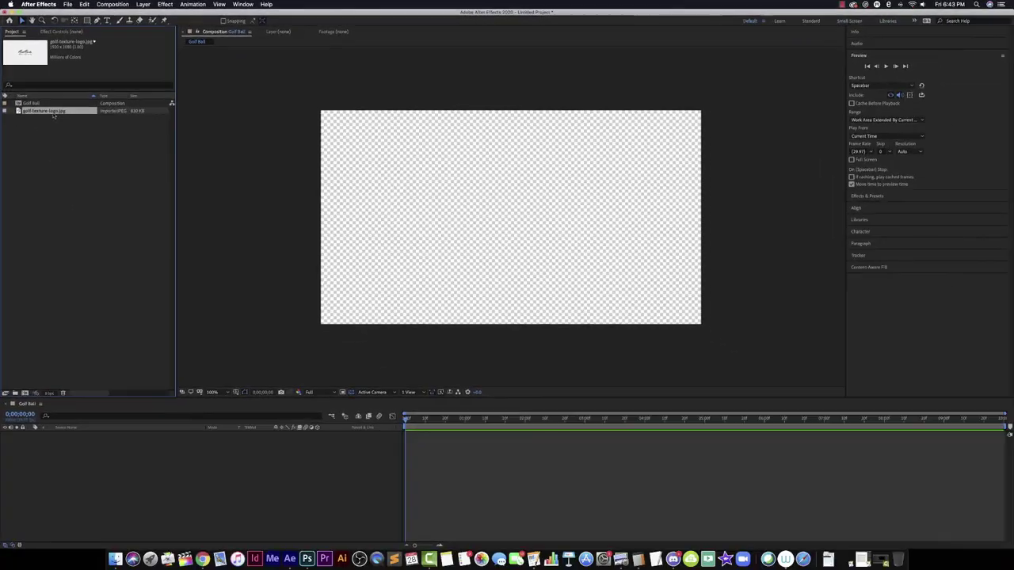
pyautogui.moveTo(54, 115); pyautogui.dragTo(56, 119)
pyautogui.moveTo(146, 449); pyautogui.dragTo(148, 448)
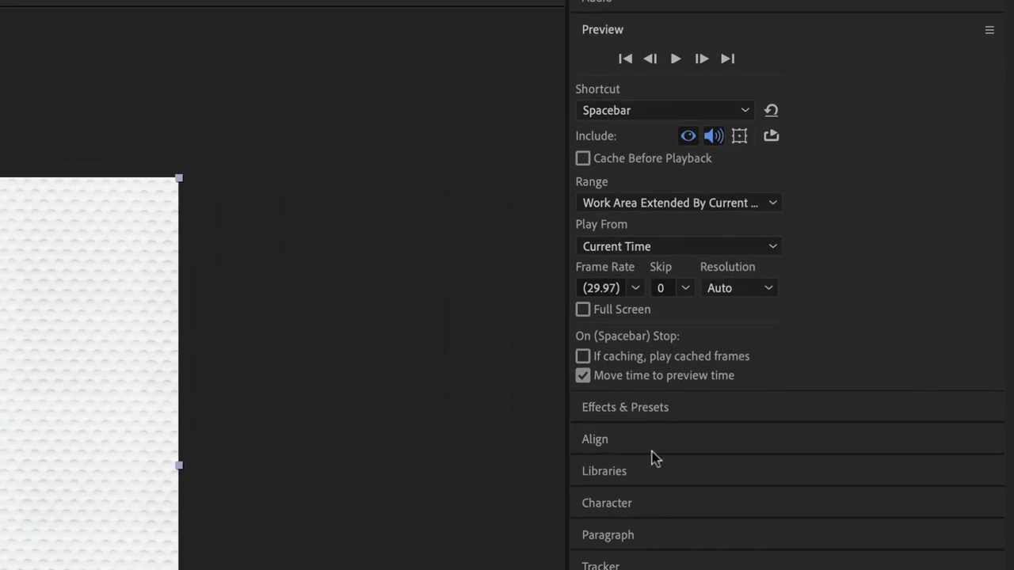
# Search Effects & Presets for 'cc sph' and apply CC Sphere to the logo layer
pyautogui.click(657, 407)
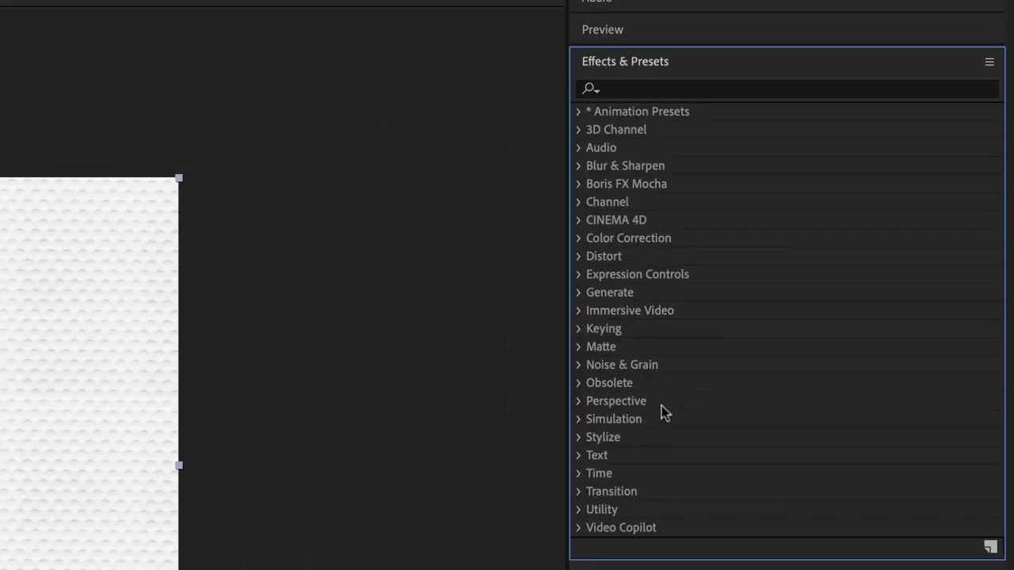
pyautogui.click(689, 89)
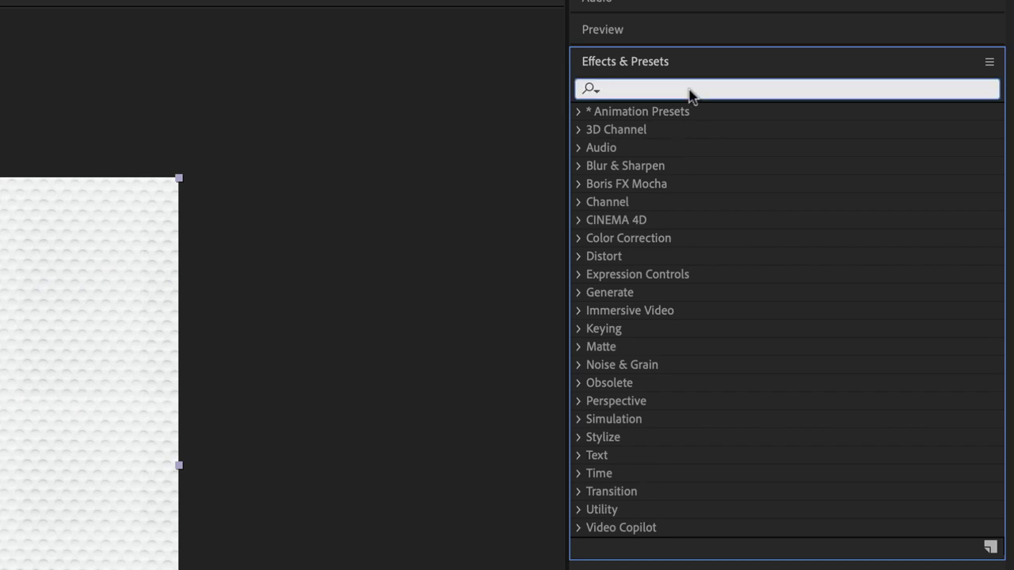
pyautogui.write('cc sph')
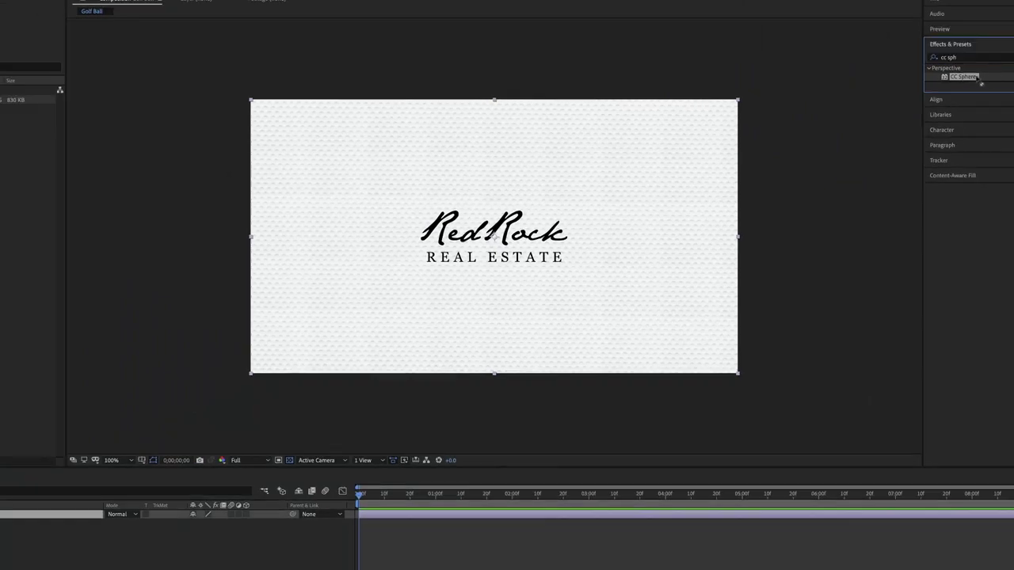
pyautogui.moveTo(907, 86); pyautogui.dragTo(306, 312)
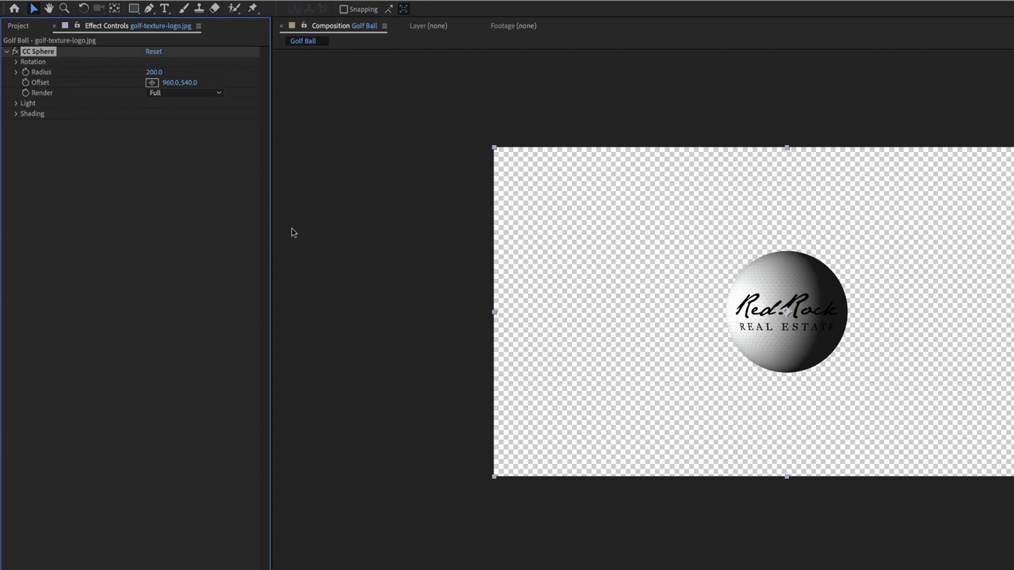
# Expand CC Sphere's Shading and Light groups and set Ambient to 33
pyautogui.click(15, 114)
pyautogui.click(15, 104)
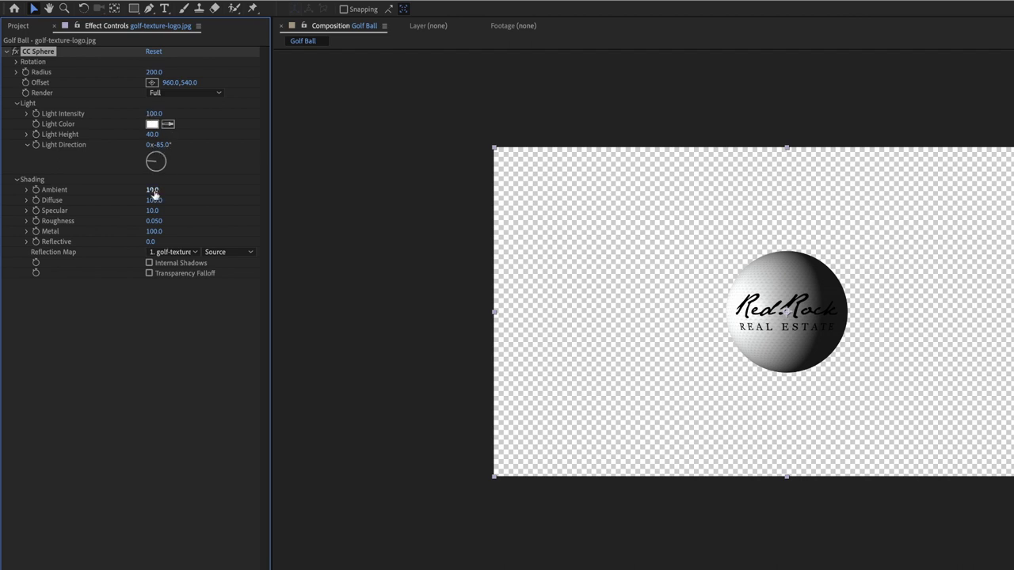
pyautogui.moveTo(154, 194)
pyautogui.mouseDown()
pyautogui.moveTo(167, 190)
pyautogui.moveTo(131, 199)
pyautogui.moveTo(139, 210)
pyautogui.mouseUp()
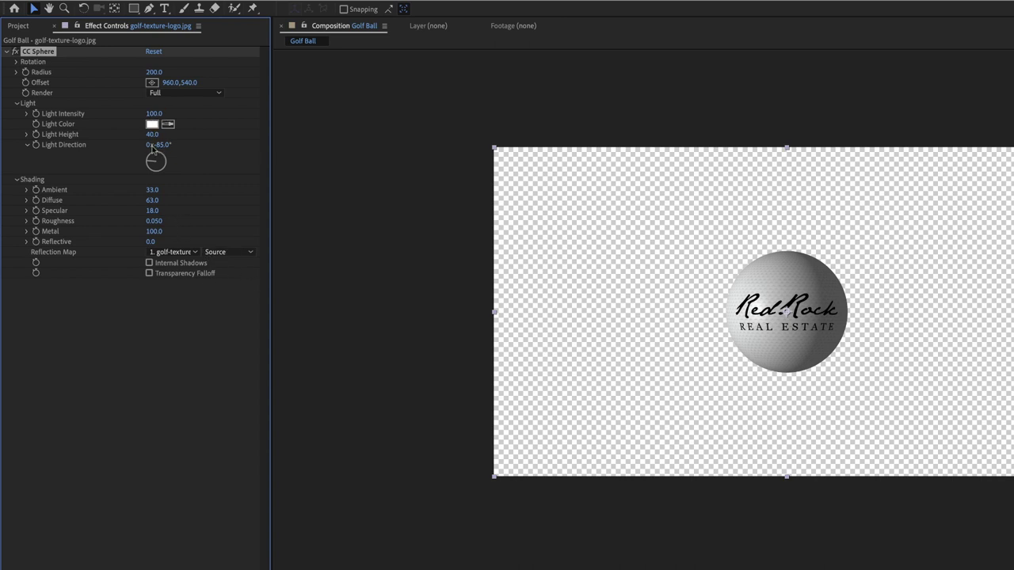
# Raise the CC Sphere Light Height step by step to 80
pyautogui.moveTo(152, 135); pyautogui.dragTo(167, 134)
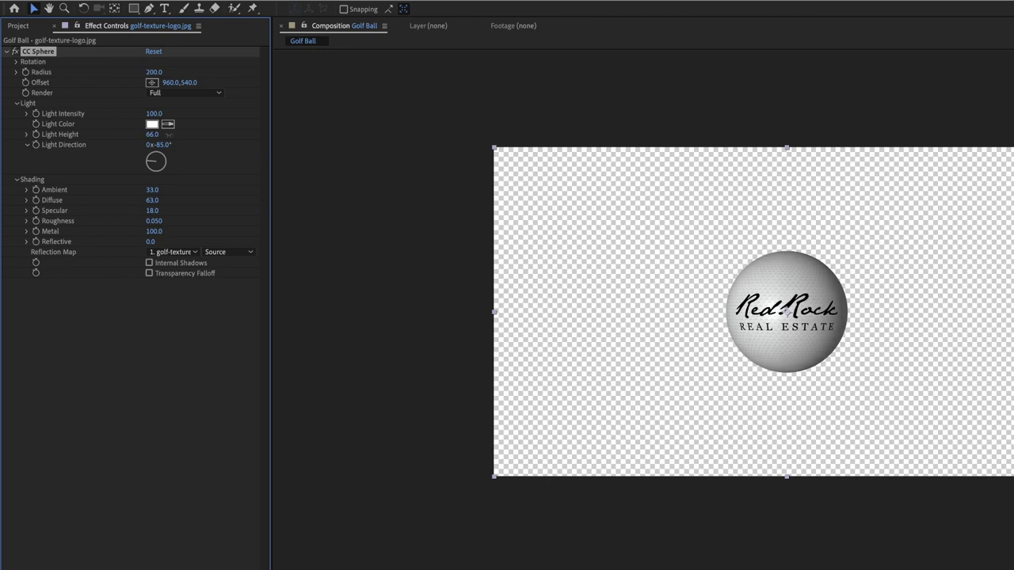
pyautogui.moveTo(169, 134); pyautogui.dragTo(180, 141)
pyautogui.scroll(2, 748, 302)
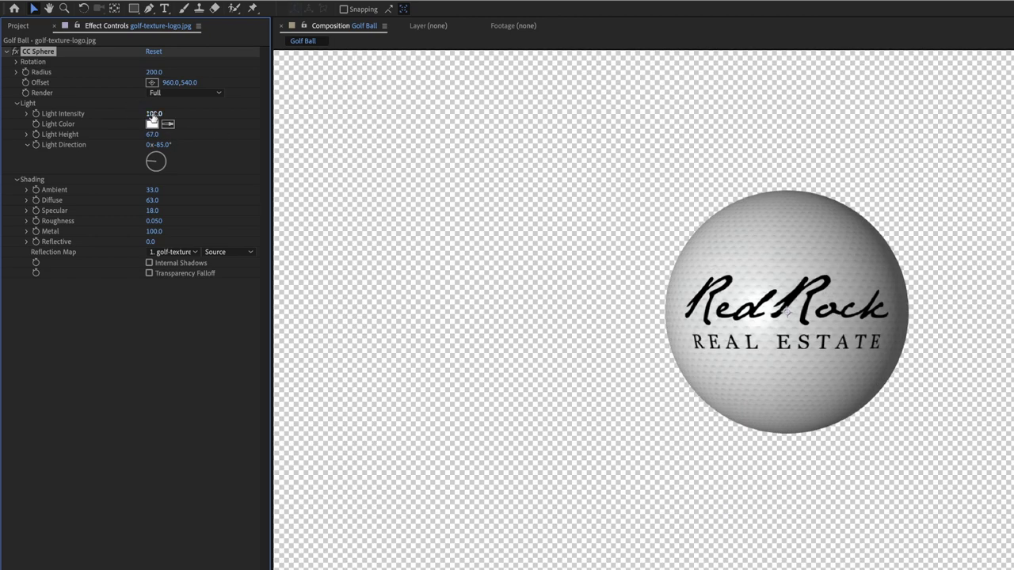
pyautogui.moveTo(152, 135)
pyautogui.mouseDown()
pyautogui.moveTo(162, 136)
pyautogui.moveTo(155, 147)
pyautogui.mouseUp()
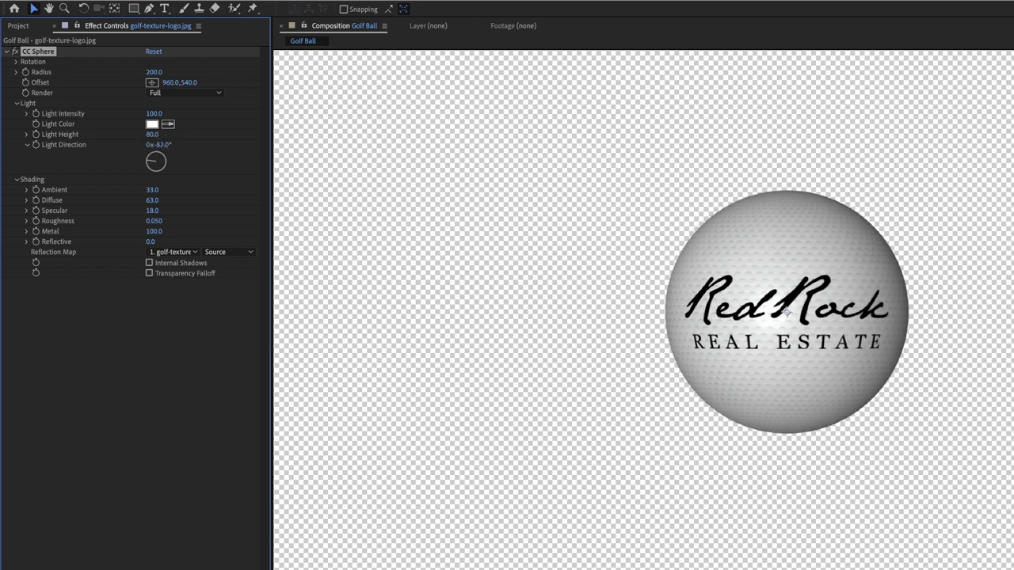
# Set Light Direction to −48°, Light Intensity 145, Ambient 48, Diffuse 40 and Specular 4
pyautogui.click(151, 160)
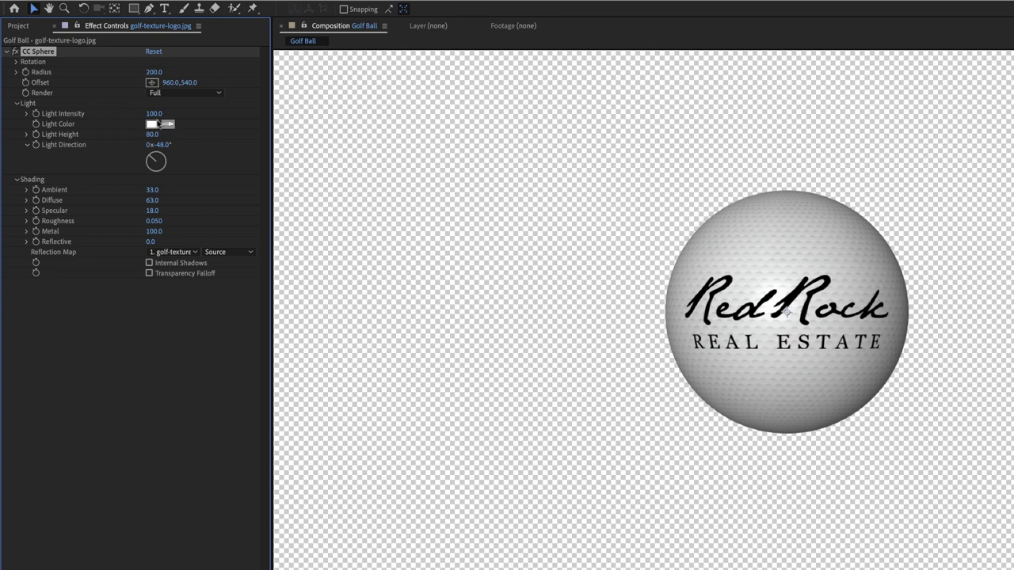
pyautogui.moveTo(153, 115); pyautogui.dragTo(183, 114)
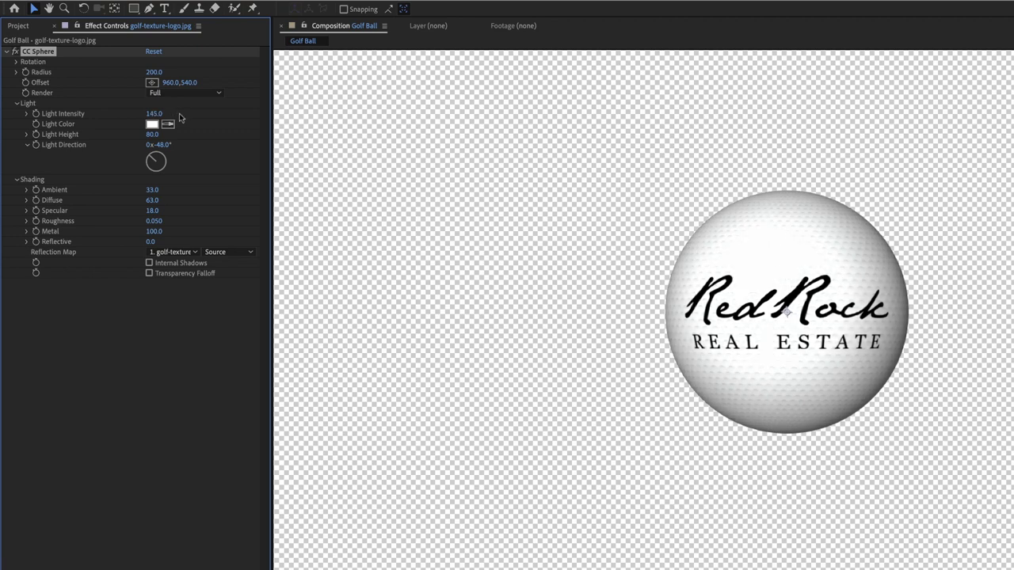
pyautogui.moveTo(150, 190); pyautogui.dragTo(161, 190)
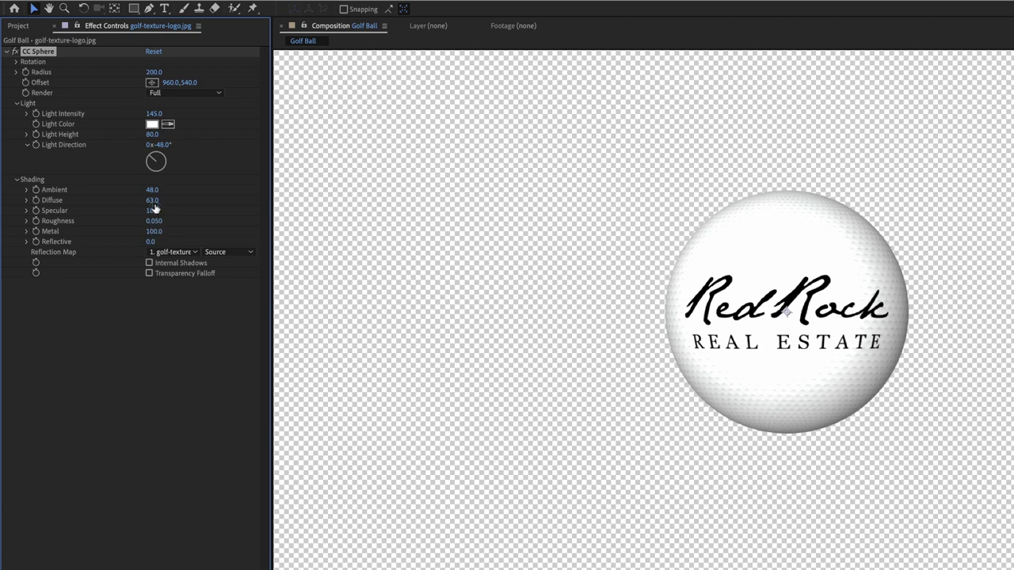
pyautogui.moveTo(150, 200); pyautogui.dragTo(140, 201)
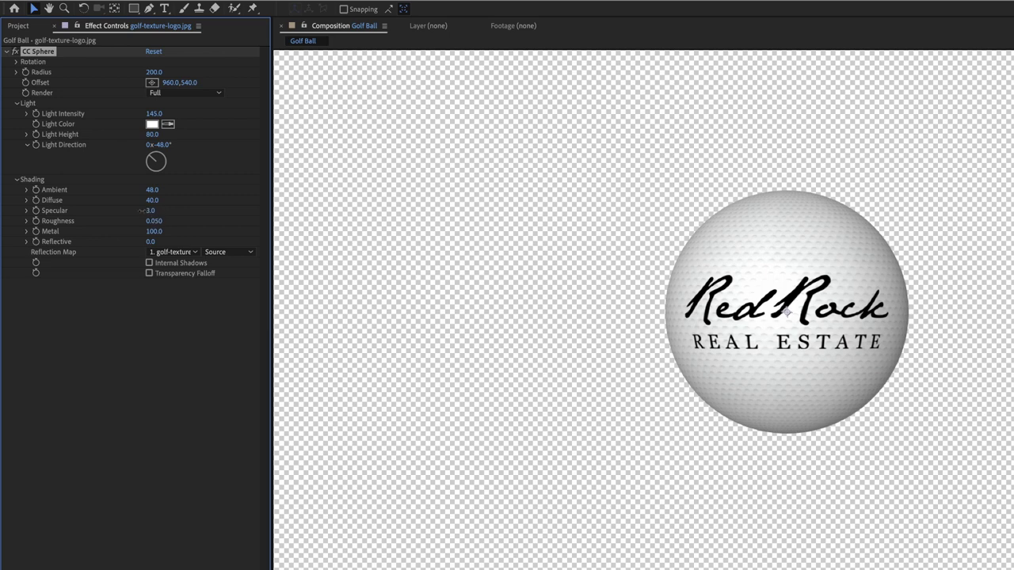
pyautogui.press(',')
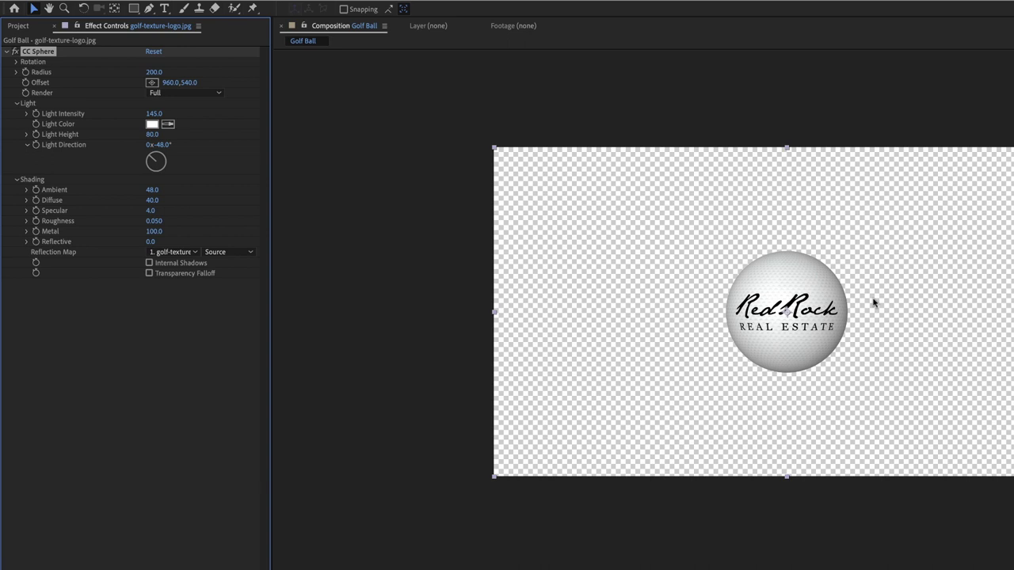
# Expand CC Sphere Rotation and set Rotation X to −2° so the logo faces front
pyautogui.click(16, 72)
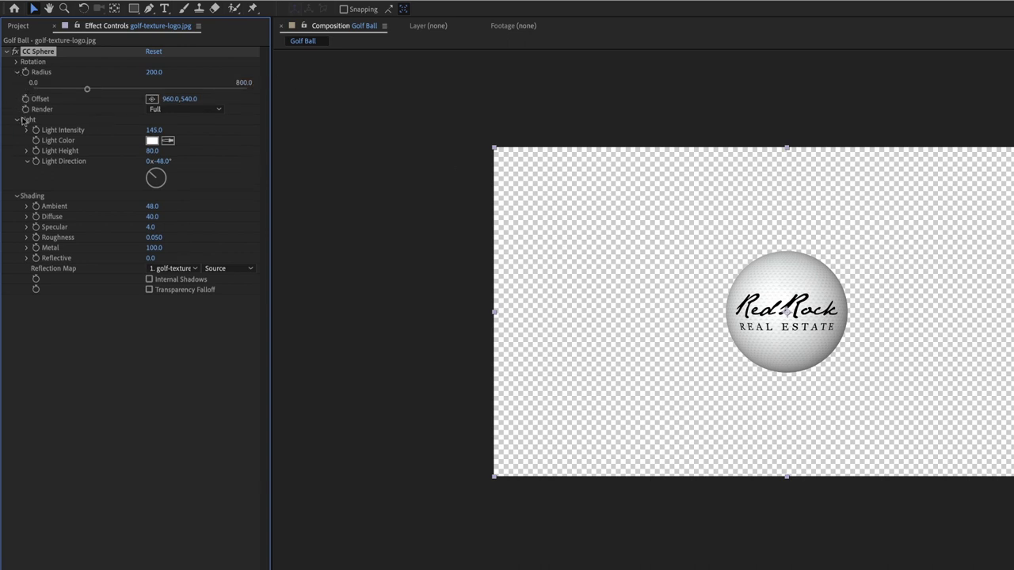
pyautogui.click(16, 61)
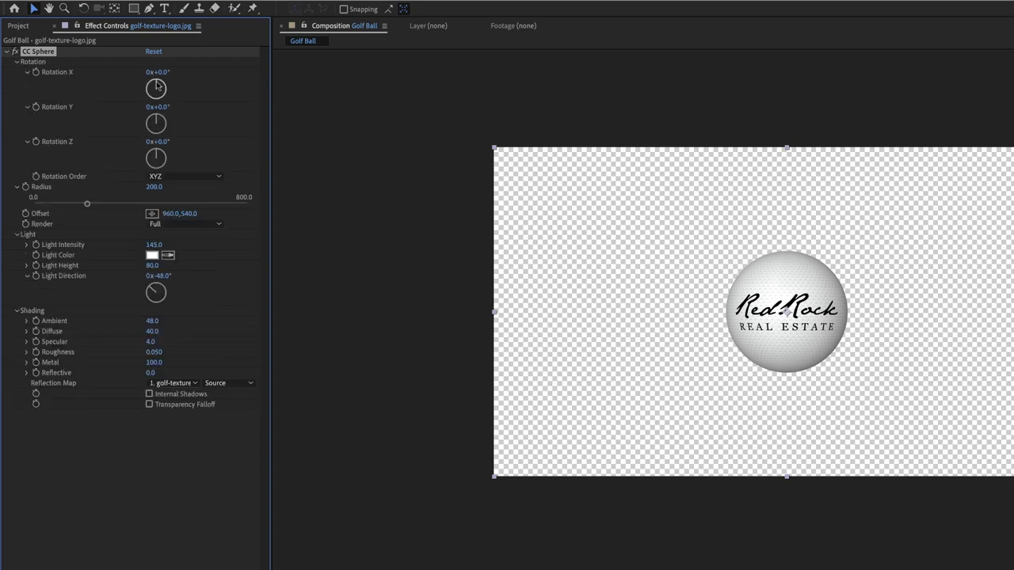
pyautogui.moveTo(157, 86); pyautogui.dragTo(174, 96)
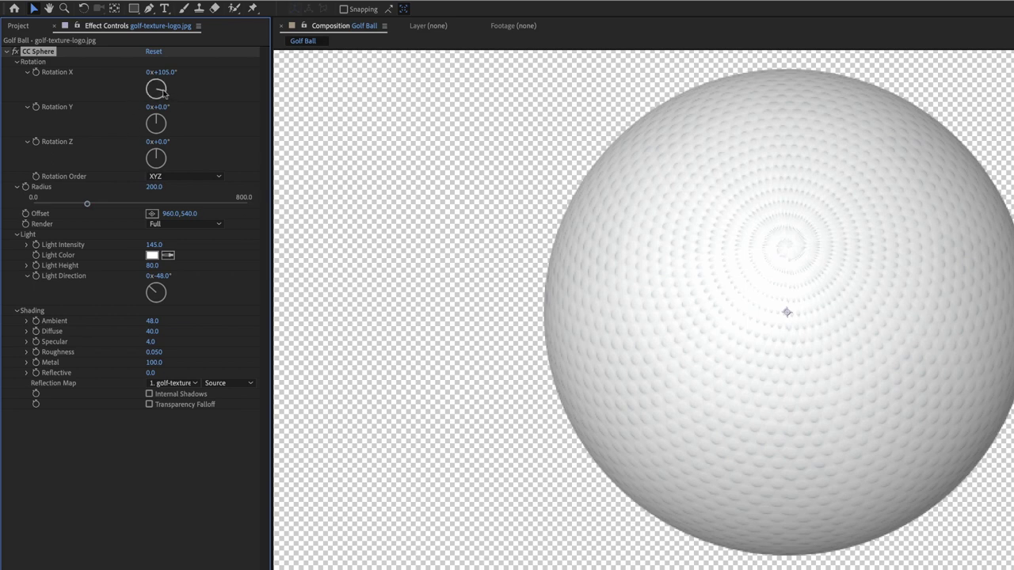
pyautogui.moveTo(164, 94); pyautogui.dragTo(157, 84)
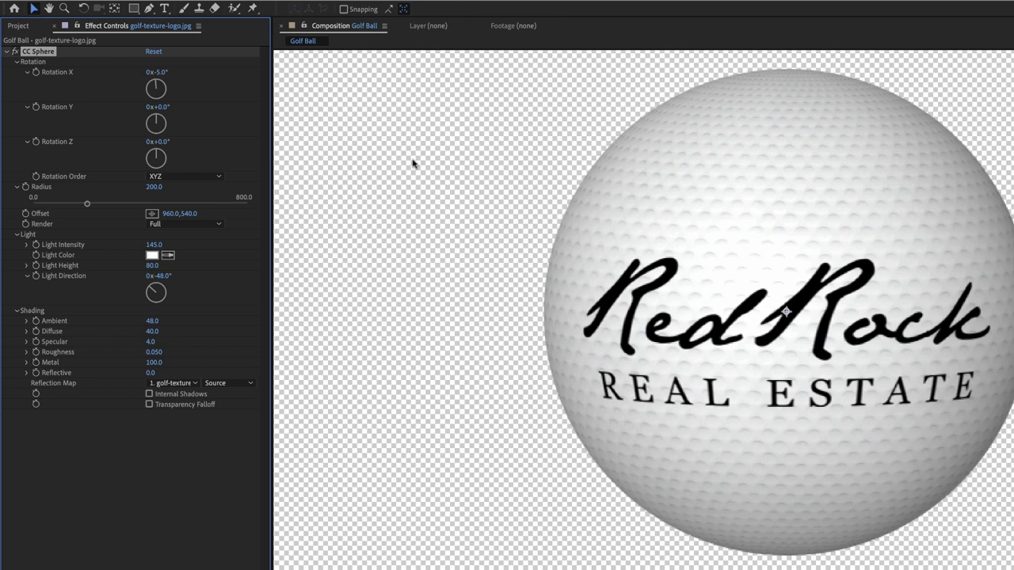
pyautogui.press(',')
pyautogui.click(159, 89)
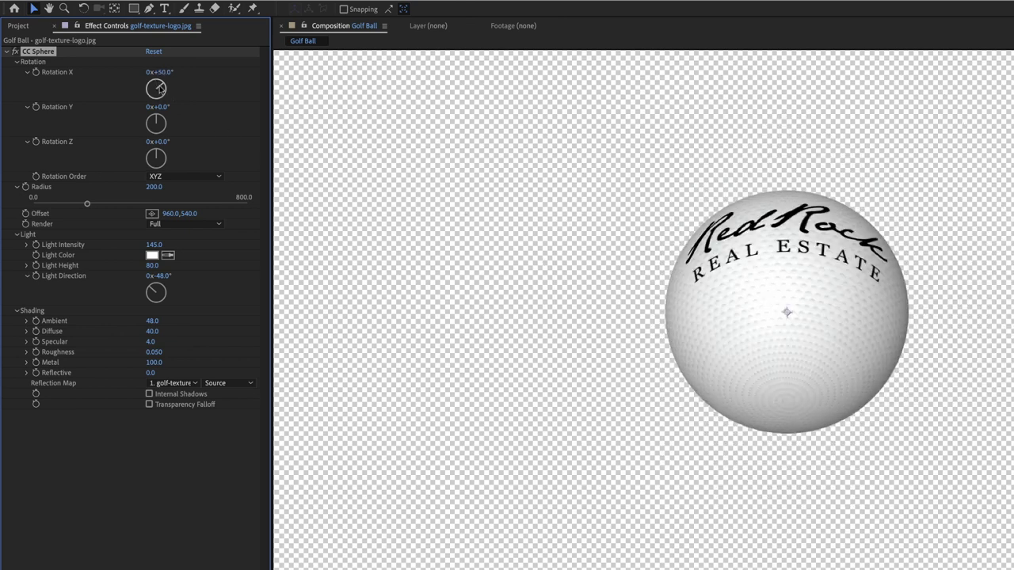
pyautogui.click(156, 87)
pyautogui.click(158, 83)
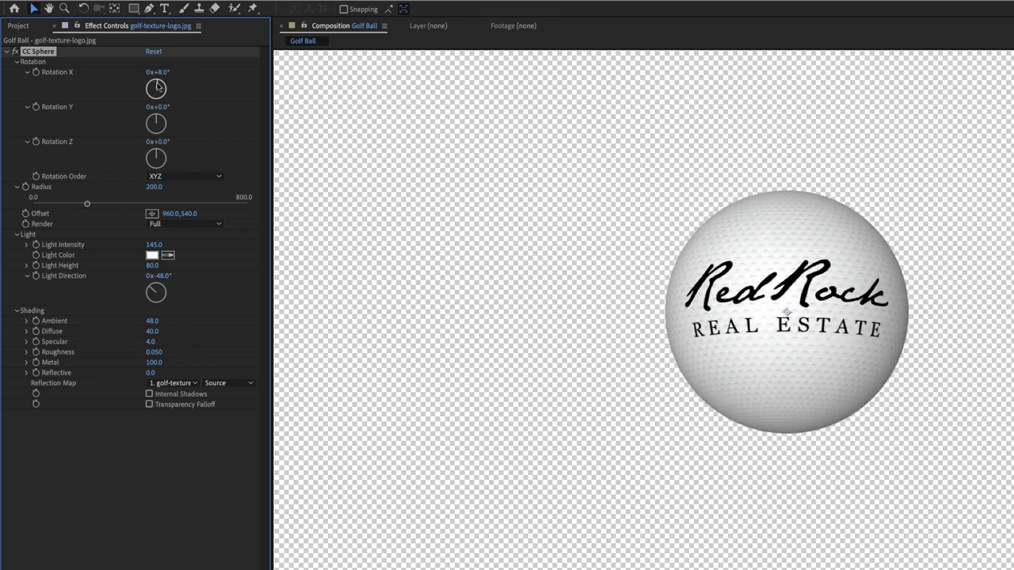
# Set Rotation Y to 1x+9° and Rotation Z to 333° for a diagonal logo tilt
pyautogui.moveTo(158, 116)
pyautogui.mouseDown()
pyautogui.moveTo(214, 122)
pyautogui.moveTo(174, 106)
pyautogui.mouseUp()
pyautogui.moveTo(277, 115)
pyautogui.mouseDown()
pyautogui.moveTo(386, 119)
pyautogui.moveTo(306, 118)
pyautogui.moveTo(354, 119)
pyautogui.moveTo(290, 129)
pyautogui.mouseUp()
pyautogui.moveTo(158, 141); pyautogui.dragTo(202, 145)
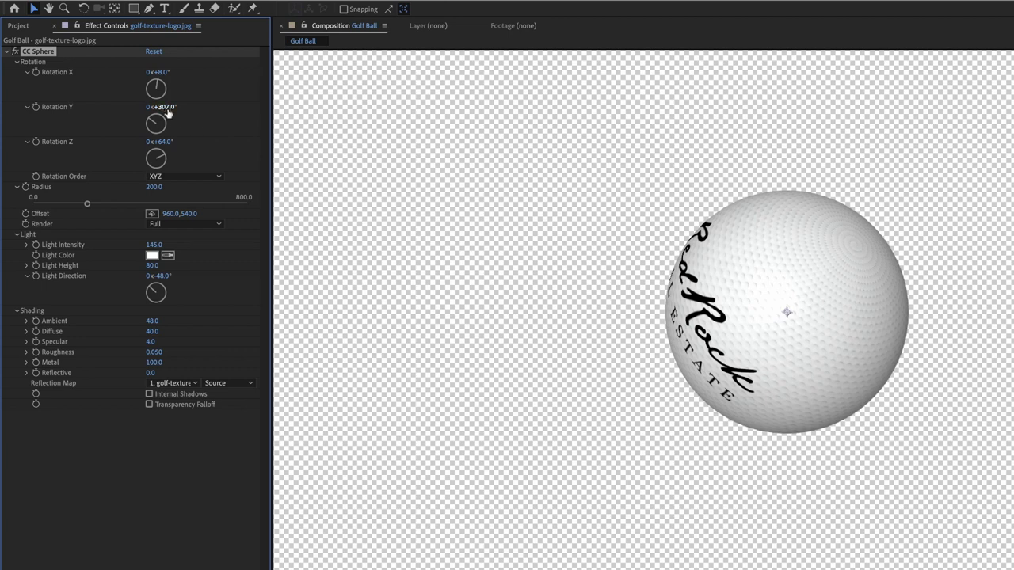
pyautogui.moveTo(168, 112); pyautogui.dragTo(155, 74)
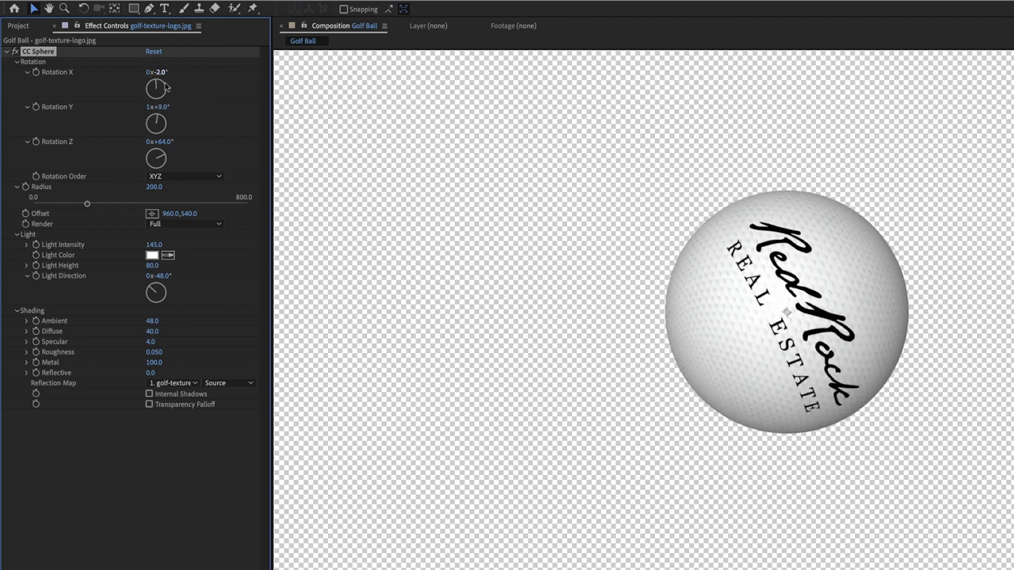
pyautogui.moveTo(161, 142); pyautogui.dragTo(339, 150)
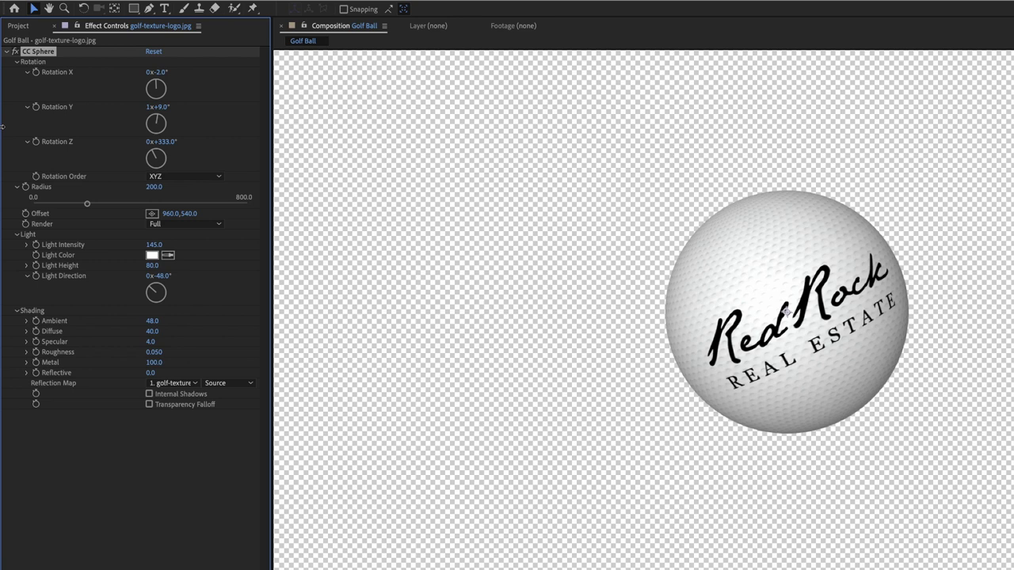
pyautogui.scroll(-2, 451, 169)
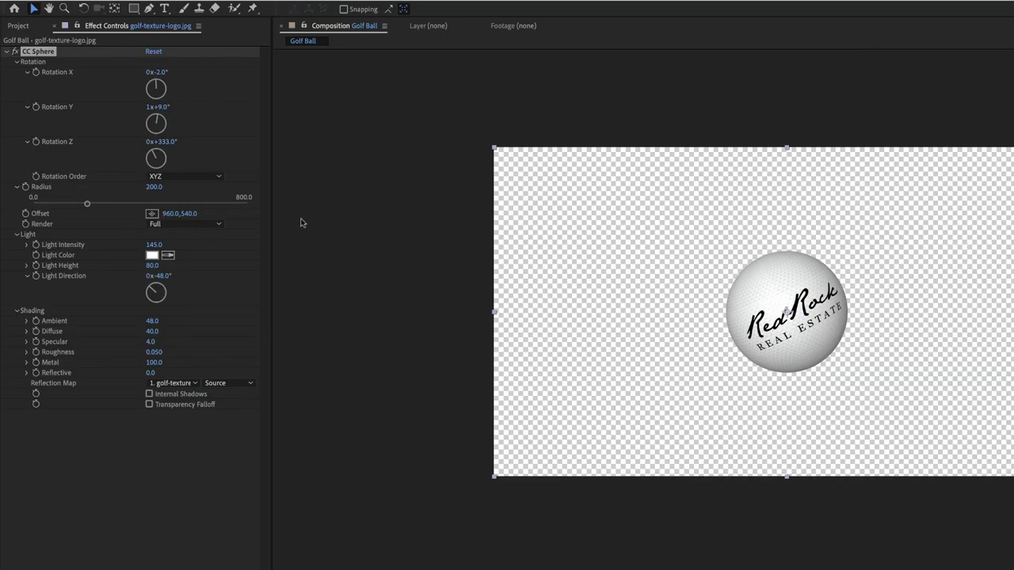
# Increase the CC Sphere Radius from 200 to 242.3
pyautogui.click(85, 205)
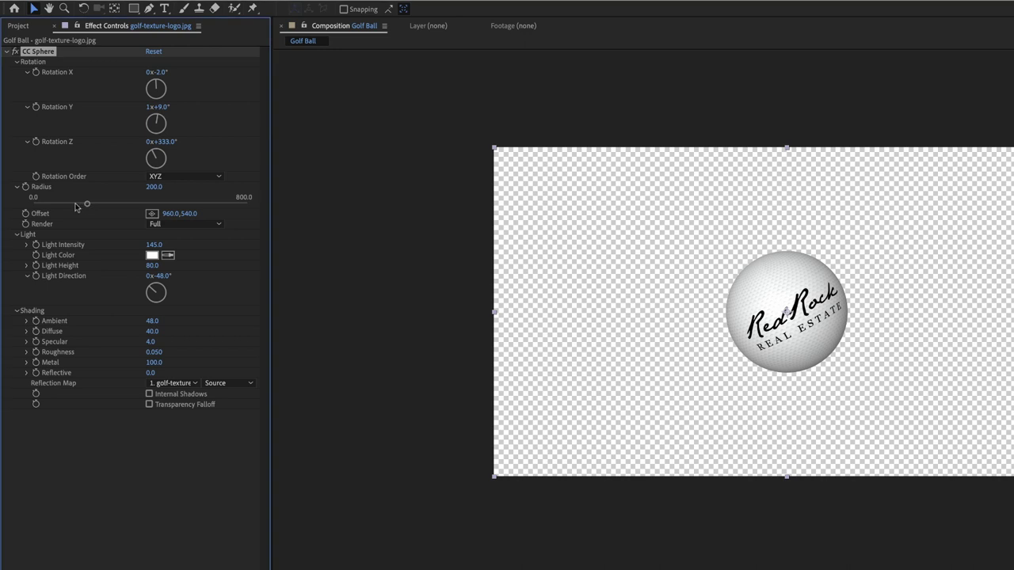
pyautogui.moveTo(85, 204)
pyautogui.mouseDown()
pyautogui.moveTo(48, 205)
pyautogui.moveTo(132, 206)
pyautogui.moveTo(98, 205)
pyautogui.mouseUp()
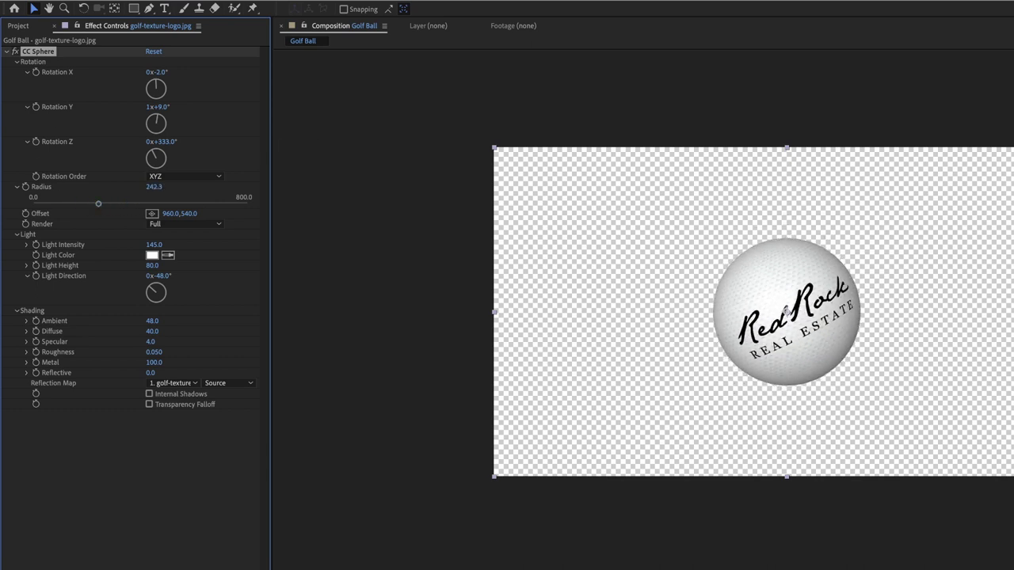